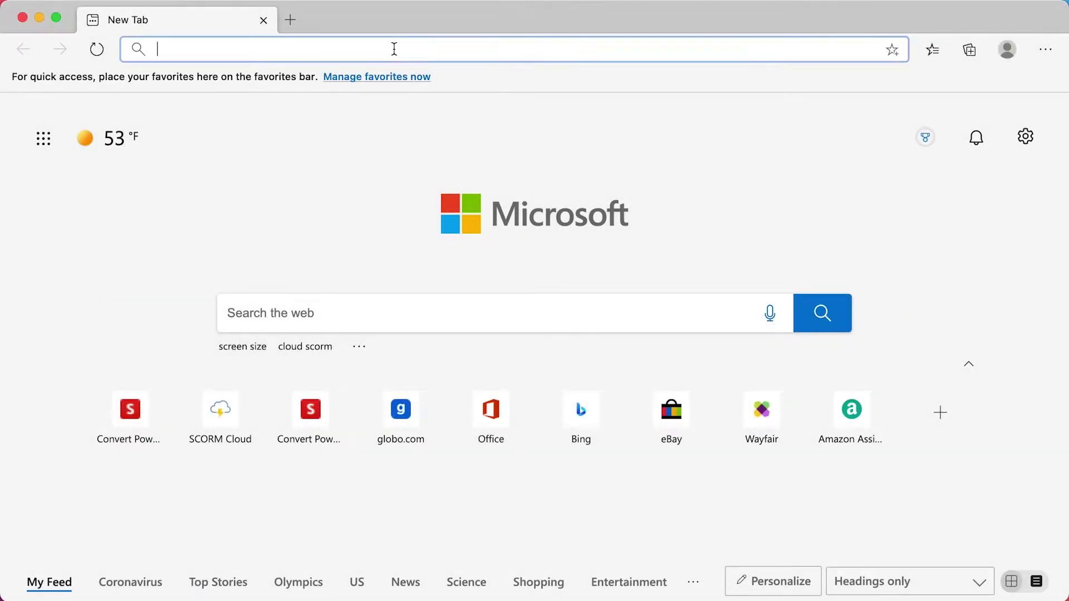
Go to the scormhero.com website in Microsoft Edge.
type("scormhero.com")
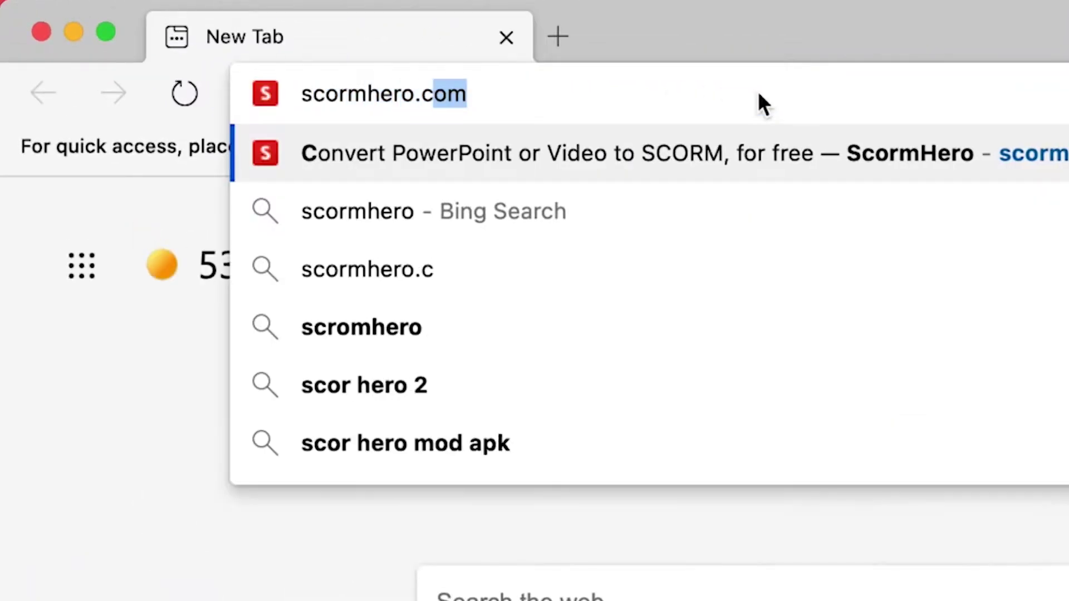
key("Return")
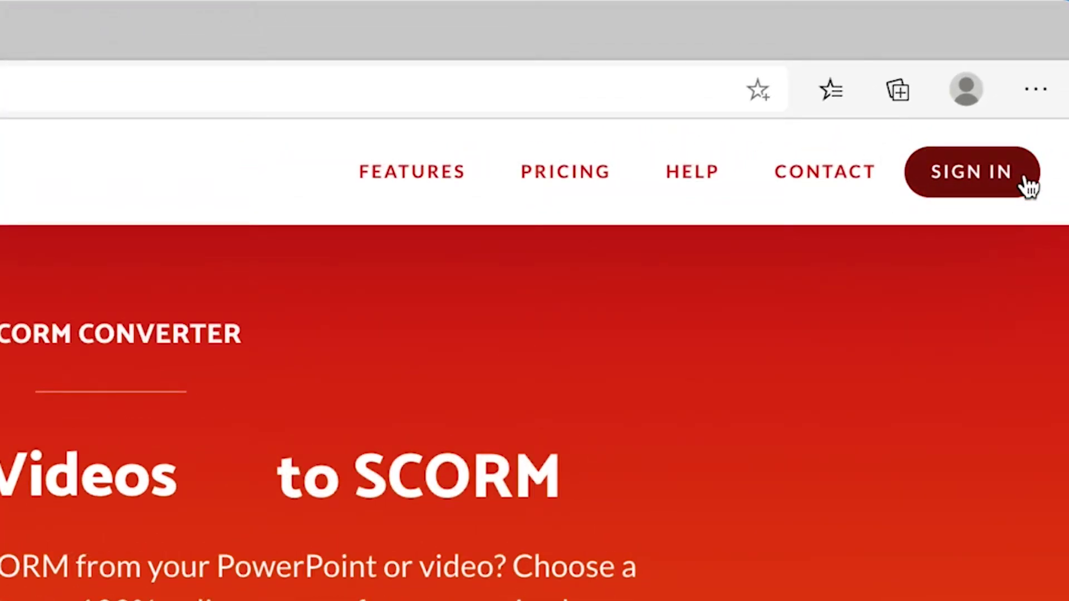
Sign in to ScormHero with the account password to reach My courses.
left_click(1026, 181)
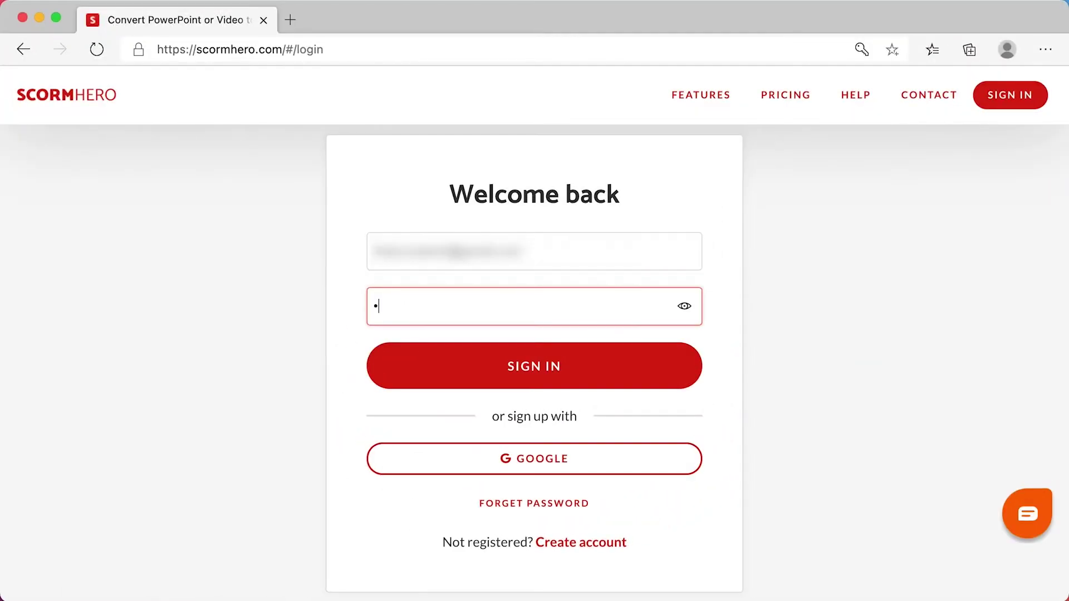
type("••••••••")
left_click(668, 366)
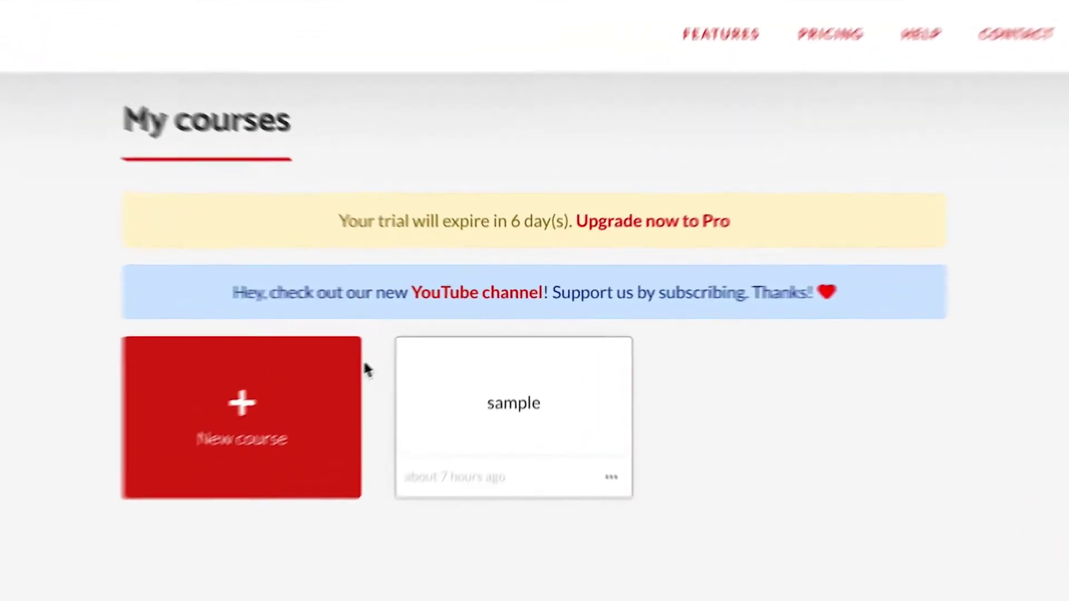
Start a new course and browse for PitchDeck Flat-sample.pptx in the PPTX folder.
left_click(273, 384)
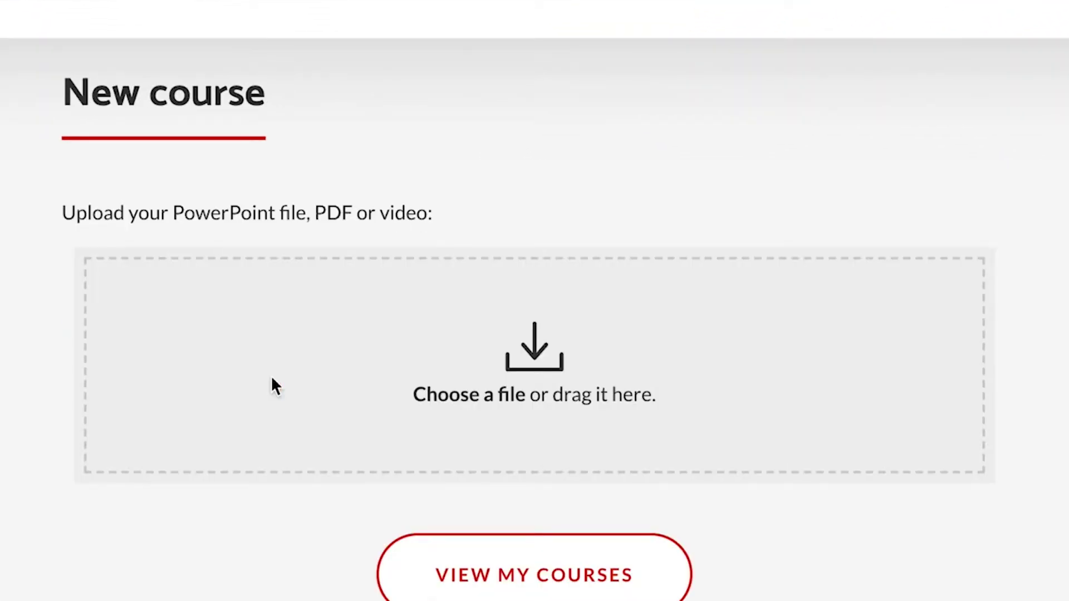
left_click(453, 392)
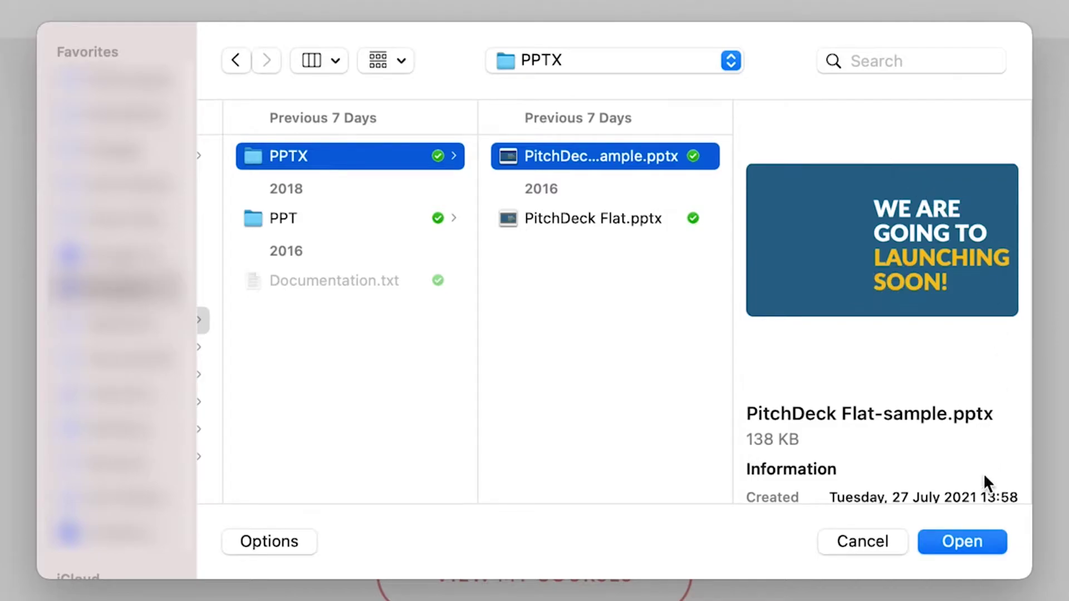
Upload PitchDeck Flat-sample.pptx until the 'Course created successfully!' message appears.
left_click(994, 542)
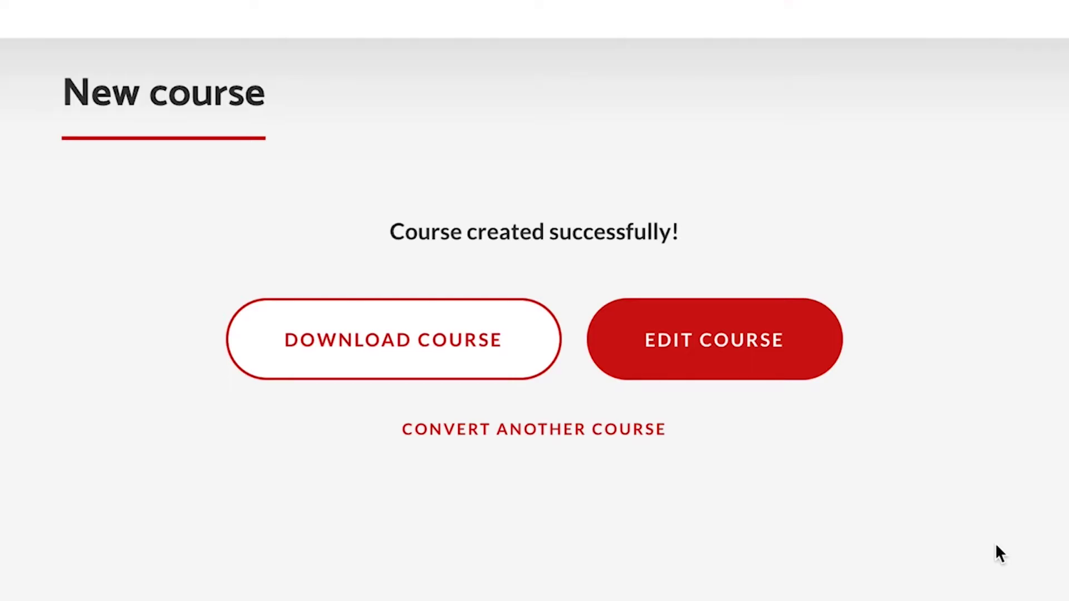
Open the converted course in the editor and select slide 9, the final slide.
left_click(829, 354)
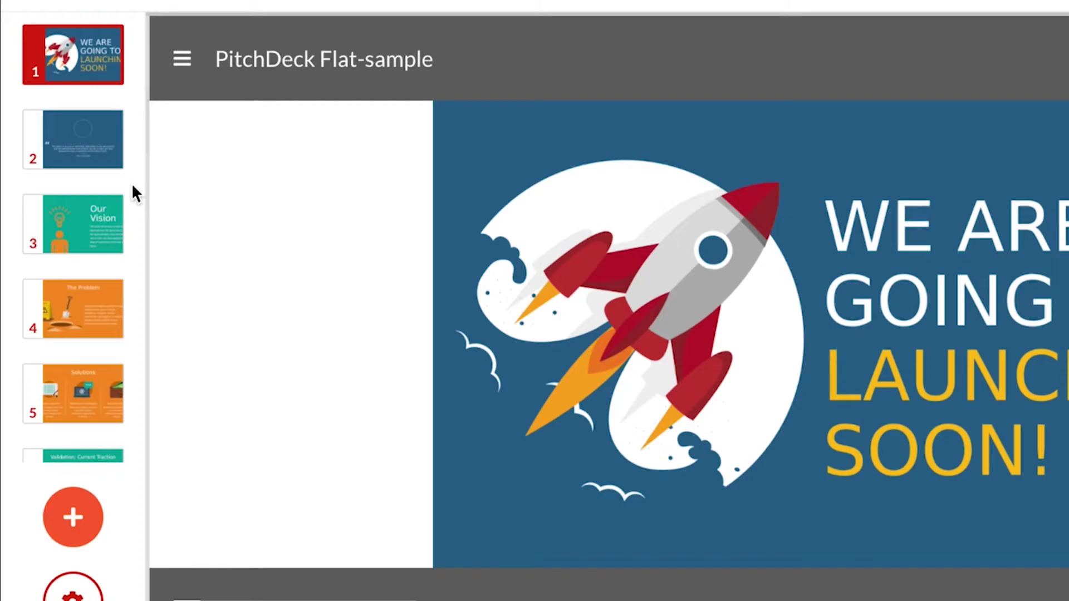
scroll(134, 192, "down", 5)
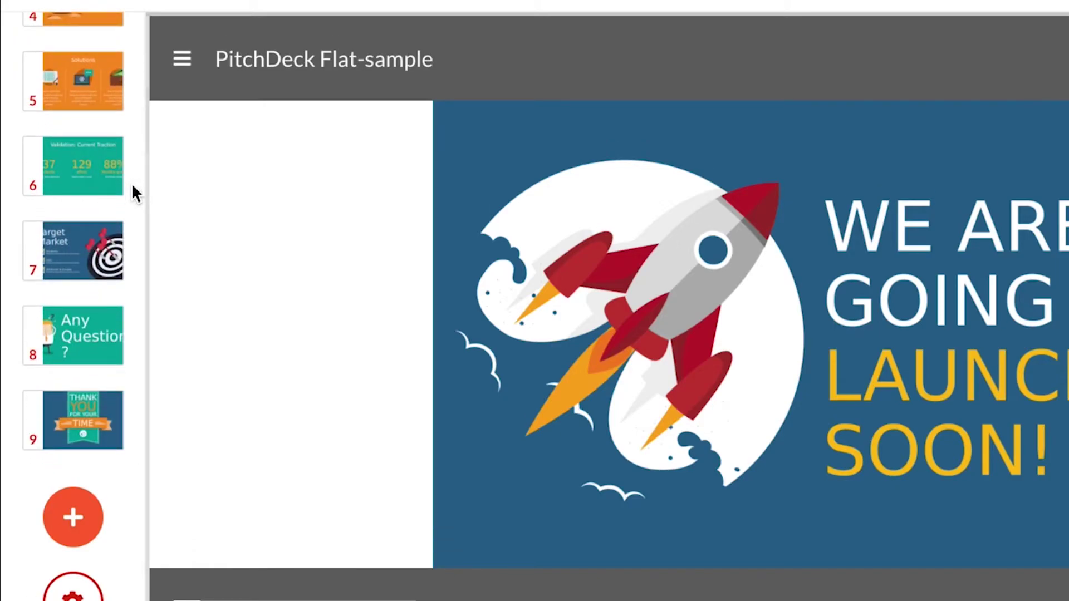
left_click(88, 413)
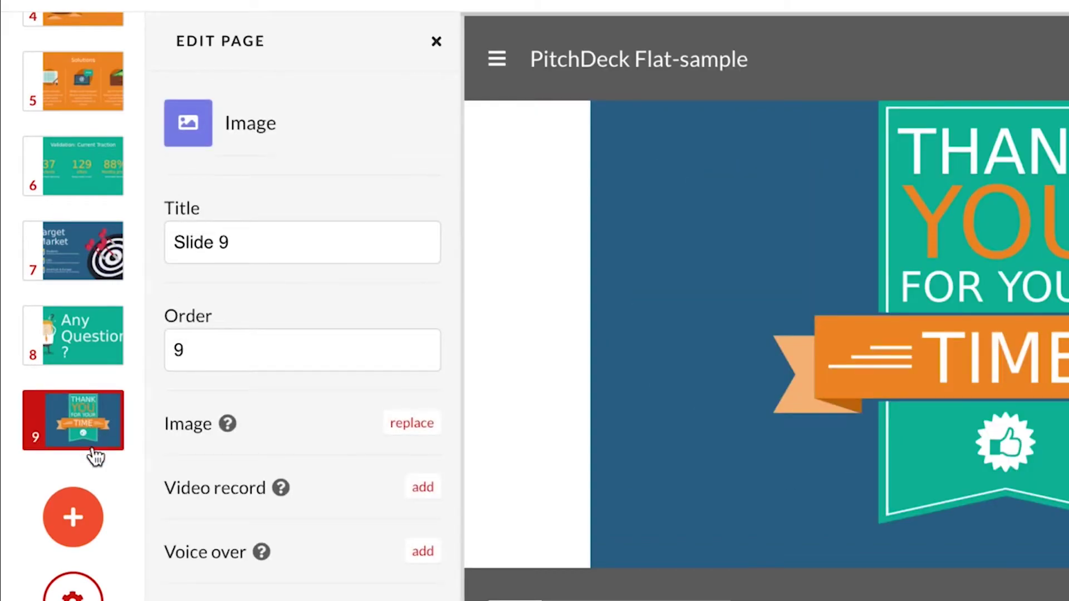
Add a quiz page titled 'Knowledge Check' as page 10 with one placeholder question.
left_click(88, 517)
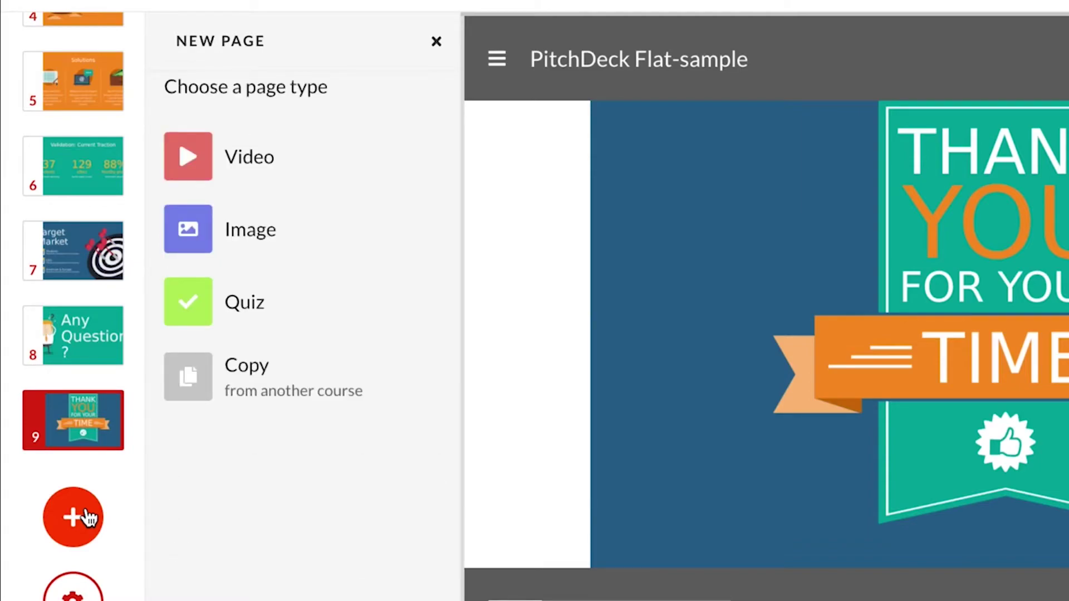
left_click(332, 318)
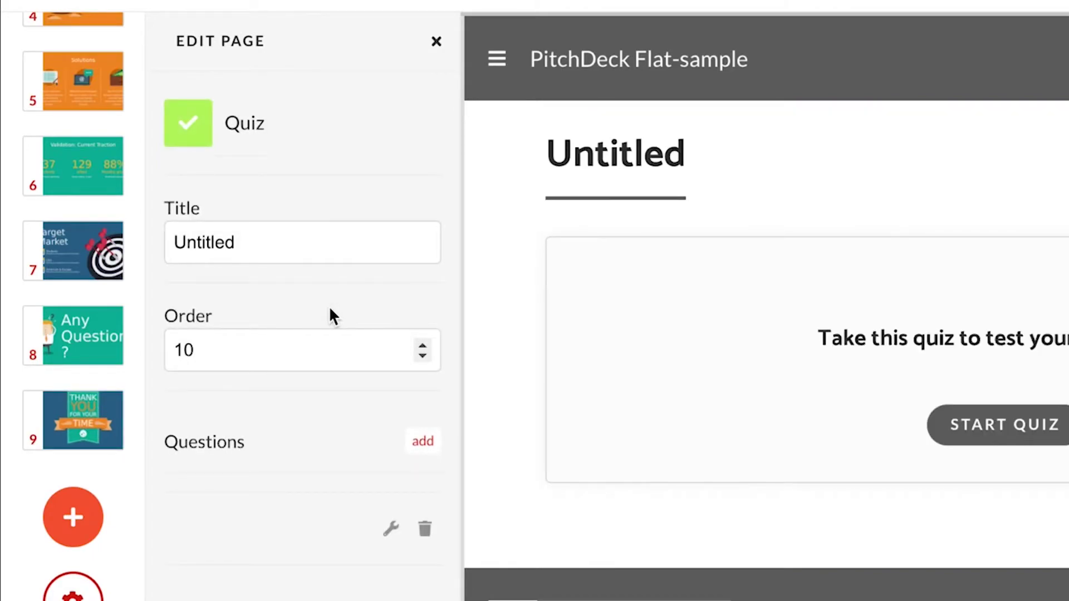
double_click(306, 245)
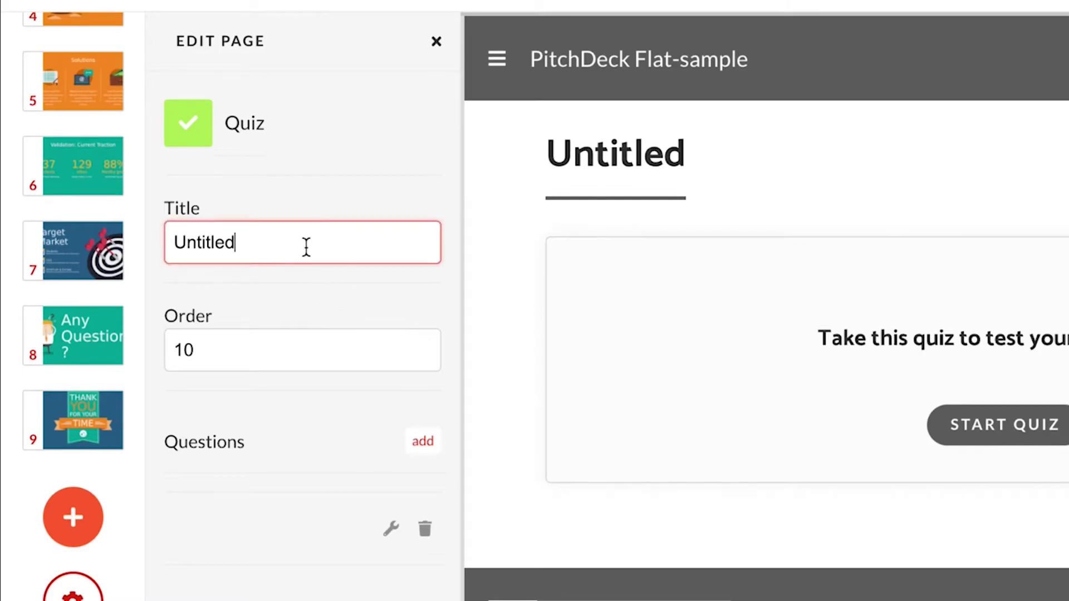
type("Knowledge Check")
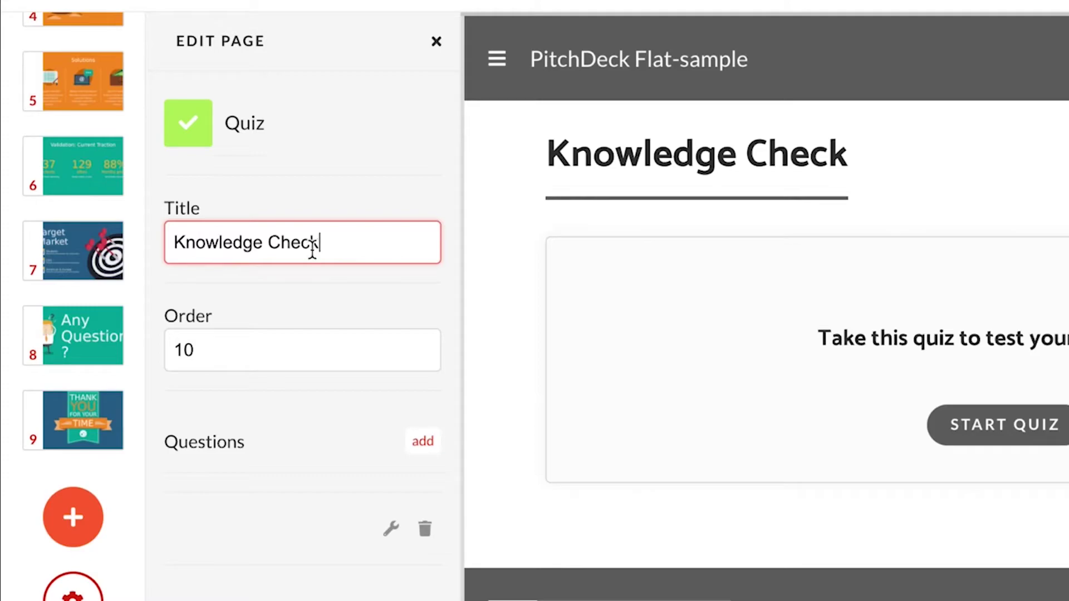
left_click(419, 451)
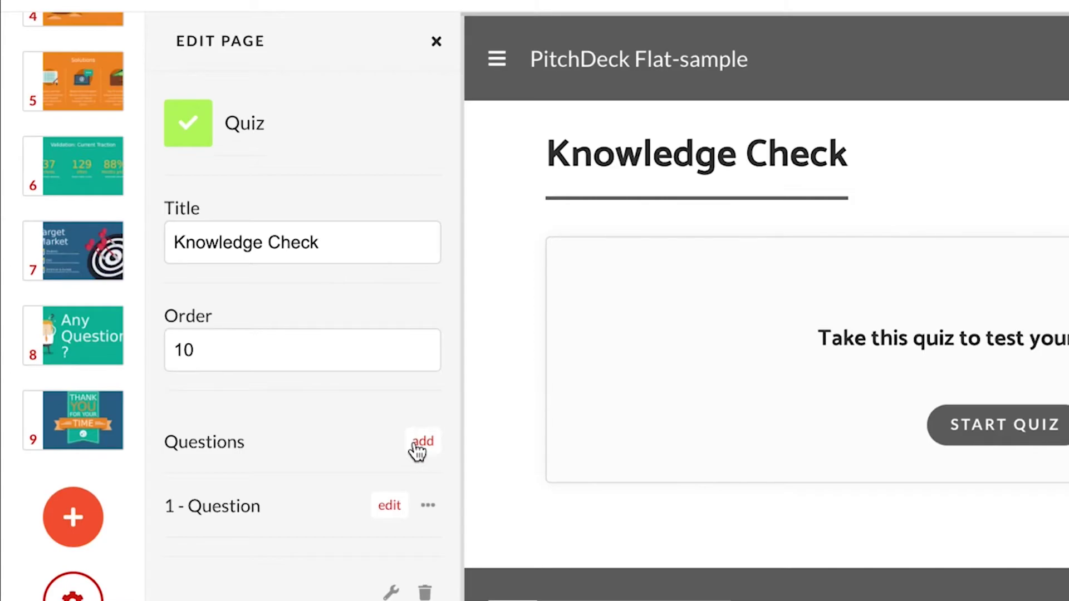
Write the first question as '1 + 1?' with choices 2 and 3.
left_click(390, 506)
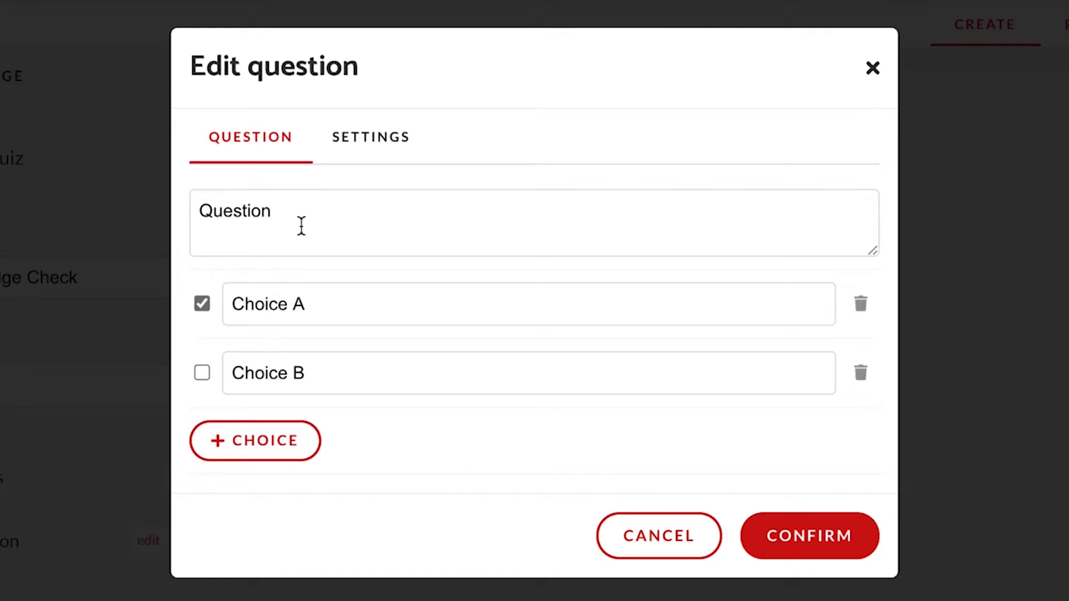
left_click_drag(301, 229, 153, 201)
type("1 + 1?")
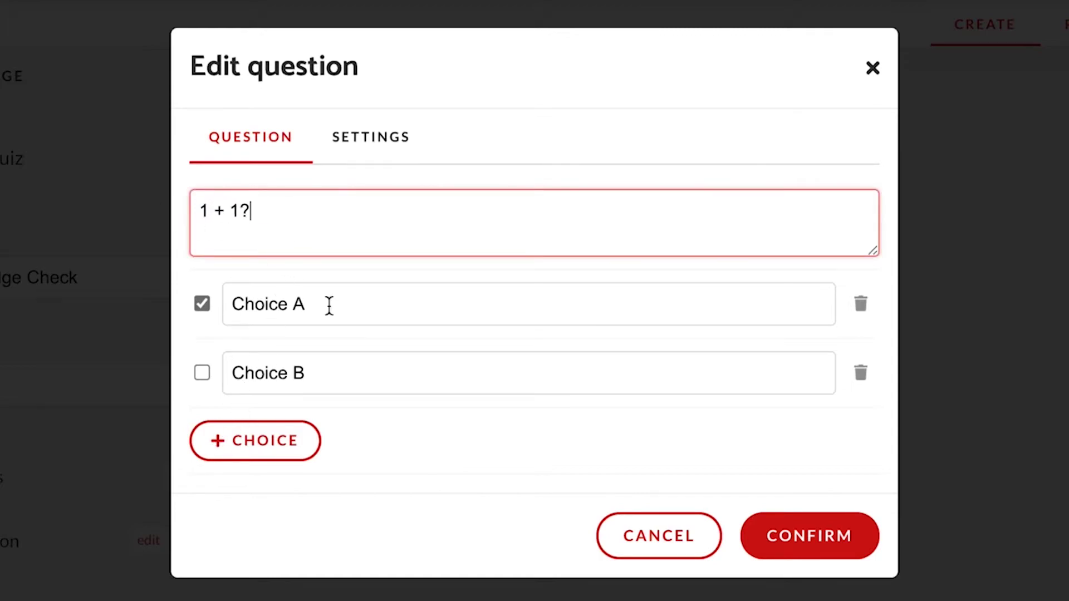
left_click(329, 304)
type("2")
left_click(334, 367)
type("3")
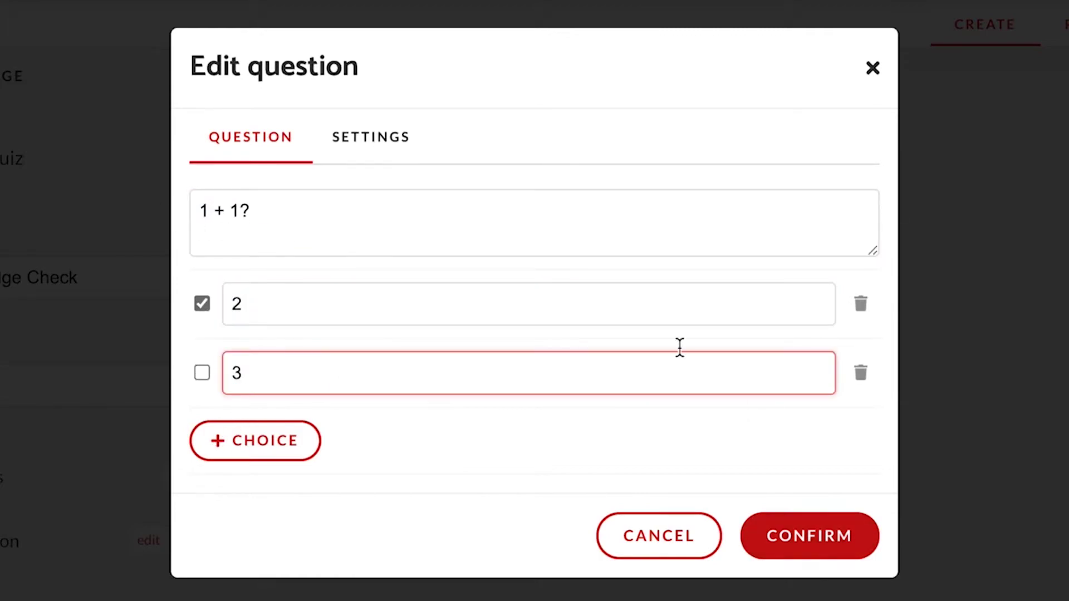
Enter feedback 'Correct!' and 'Incorrect. The answer is: 2' for the question.
left_click(370, 160)
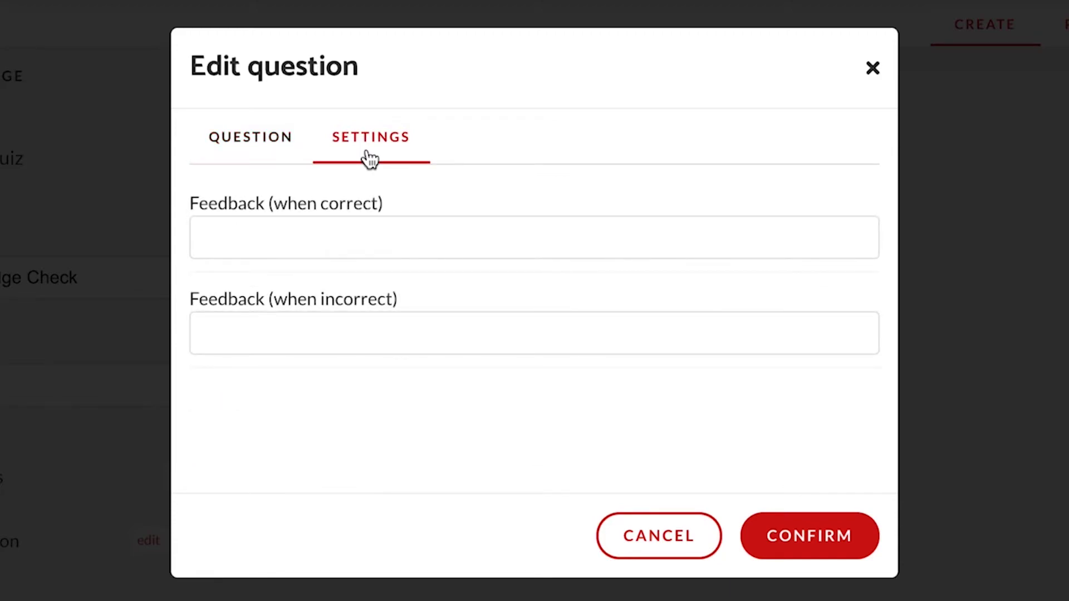
left_click(339, 232)
type("Correct!")
key("Tab")
type("Incorrect. The a")
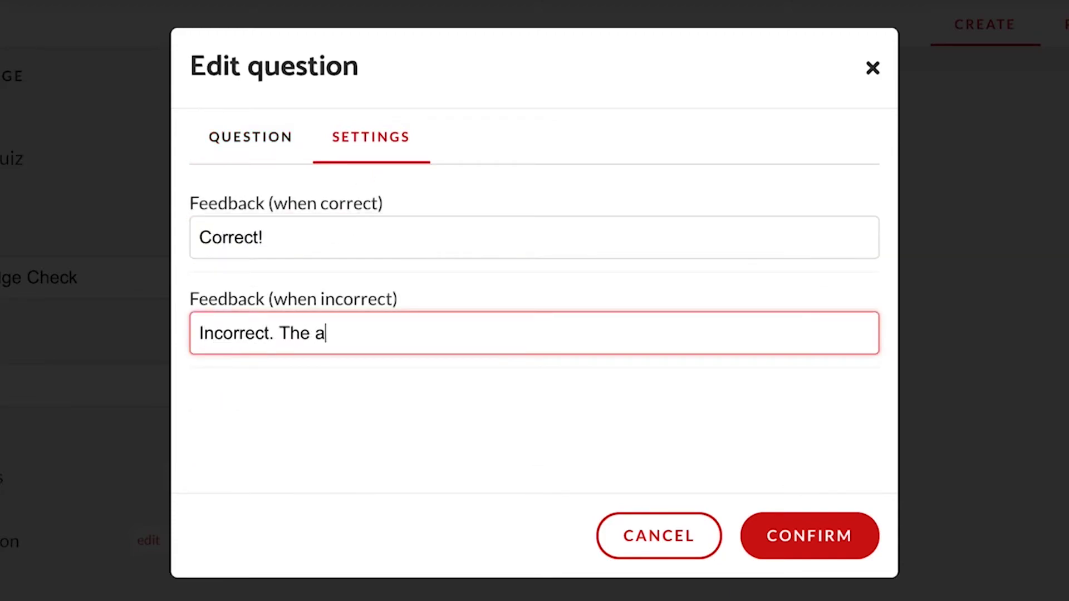
type("nswer is: 2")
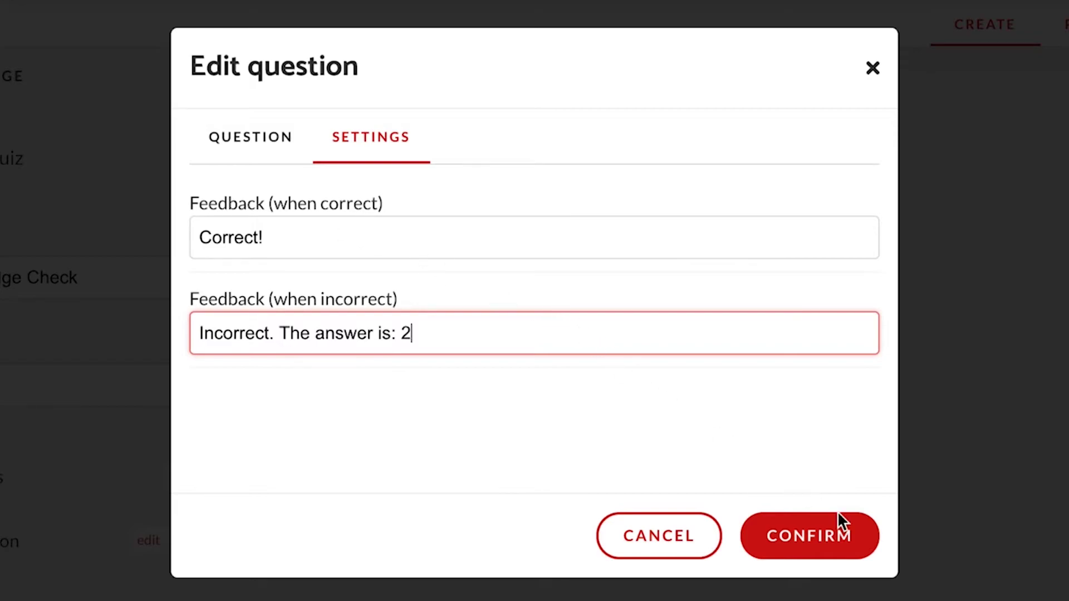
Save the first question and add a second asking 'Which country has won the World Cup at least four times?'.
left_click(844, 535)
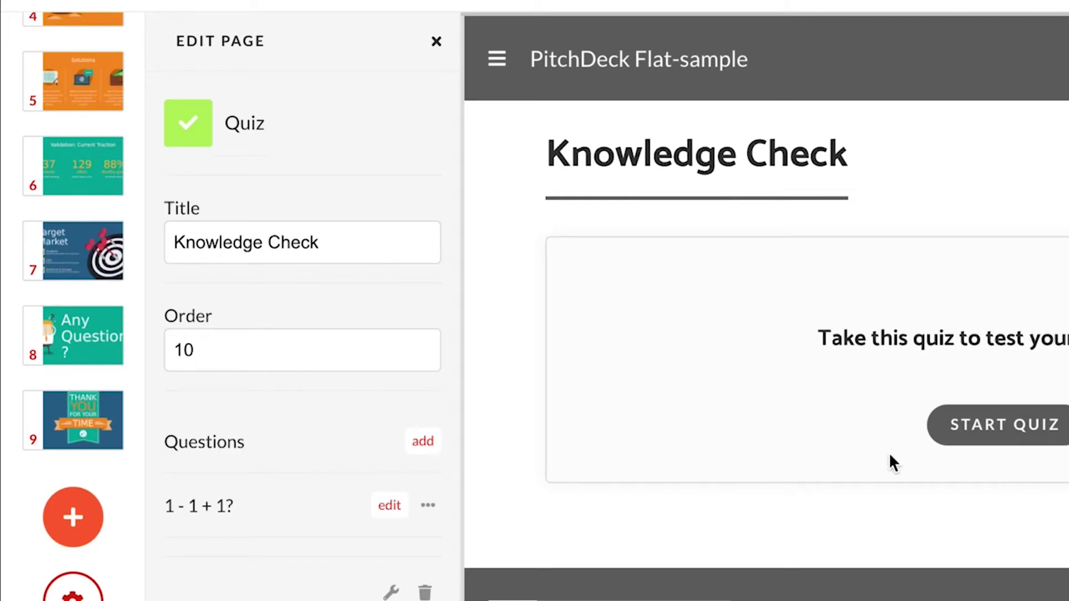
left_click(416, 438)
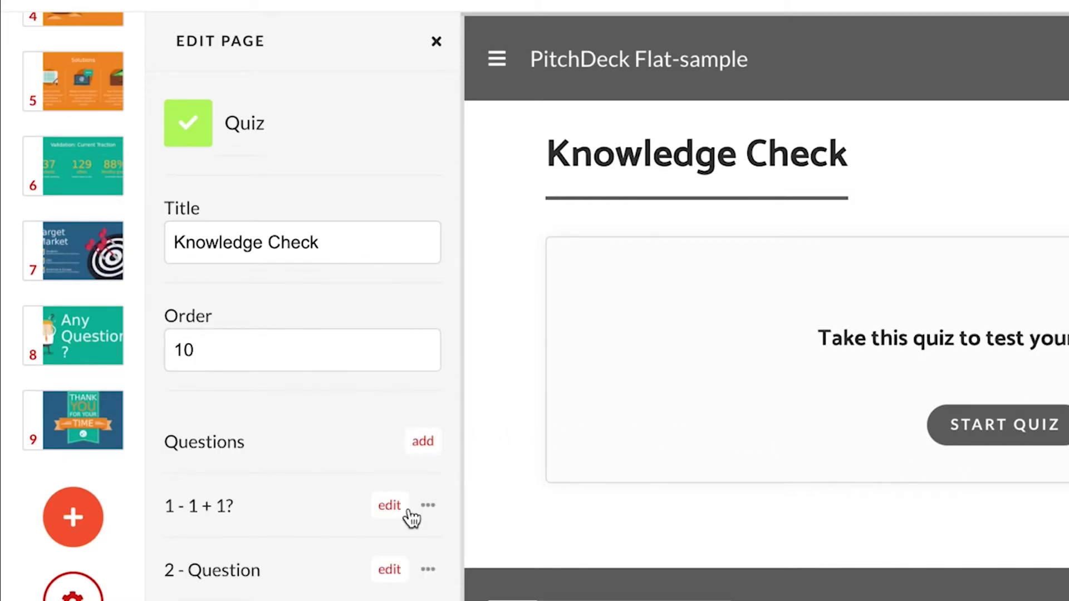
left_click(397, 568)
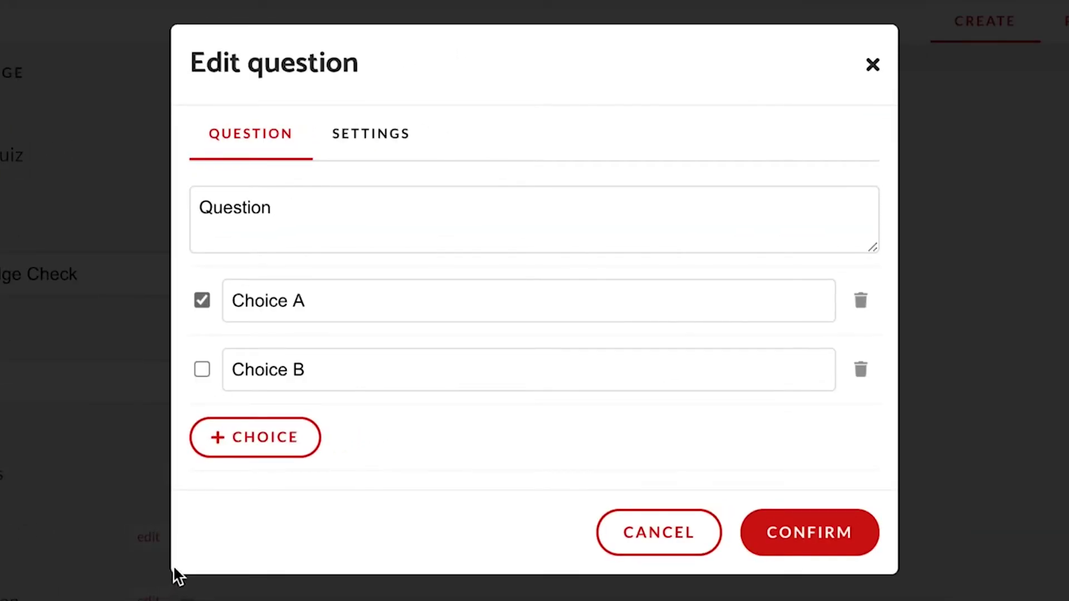
left_click(329, 227)
key("ctrl+a")
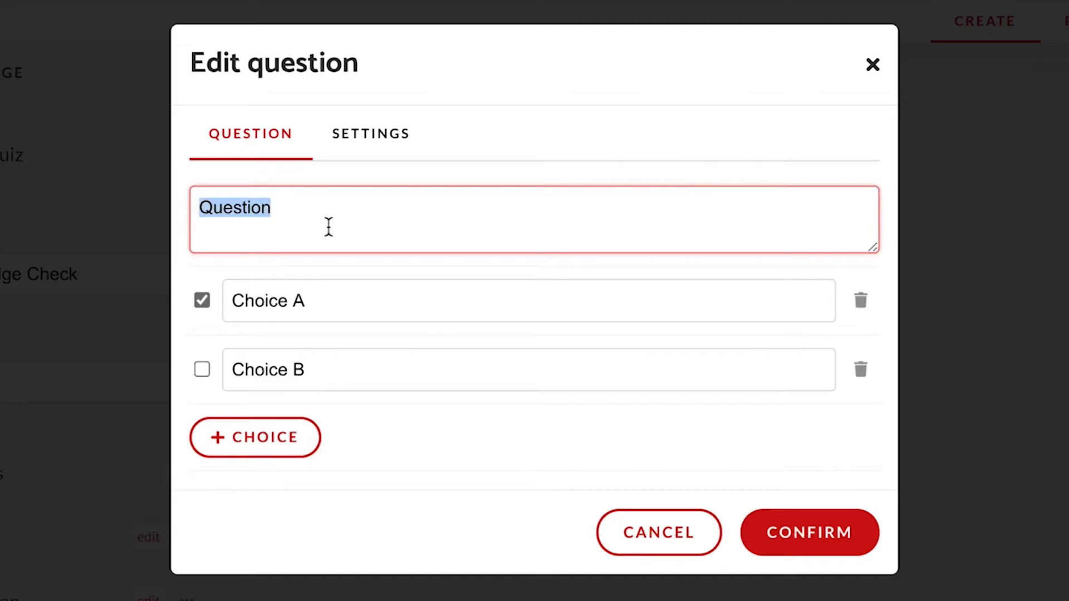
type("Which country has won the World Cup at least four times?")
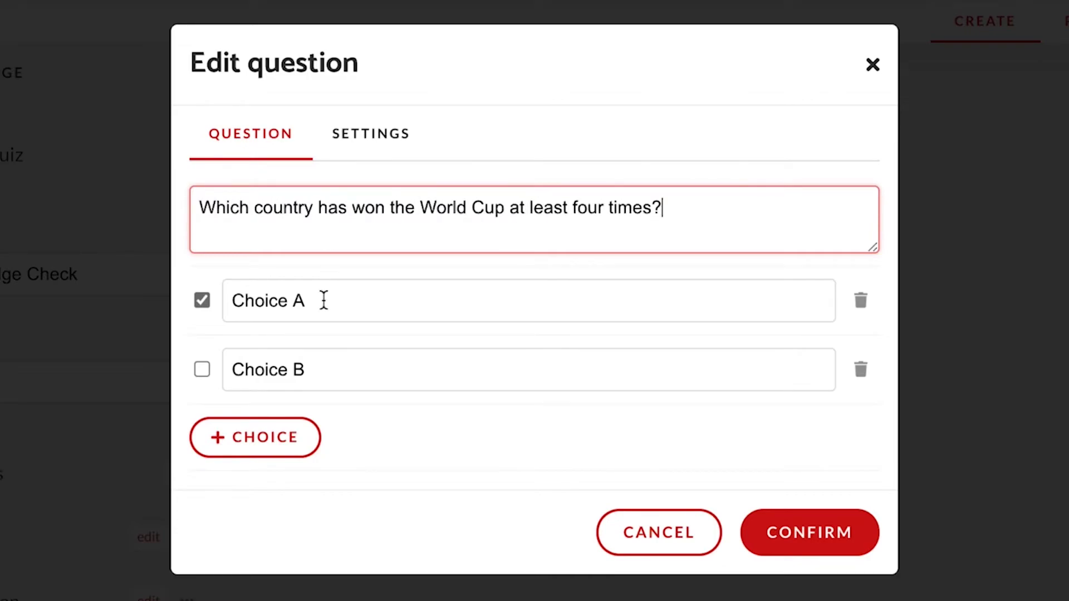
Give it choices Brazil and Italy (both correct) plus Spain, and save it.
triple_click(322, 300)
type("Brazil")
triple_click(372, 367)
type("Italy")
left_click(255, 437)
left_click(202, 335)
left_click(272, 389)
type("Spain")
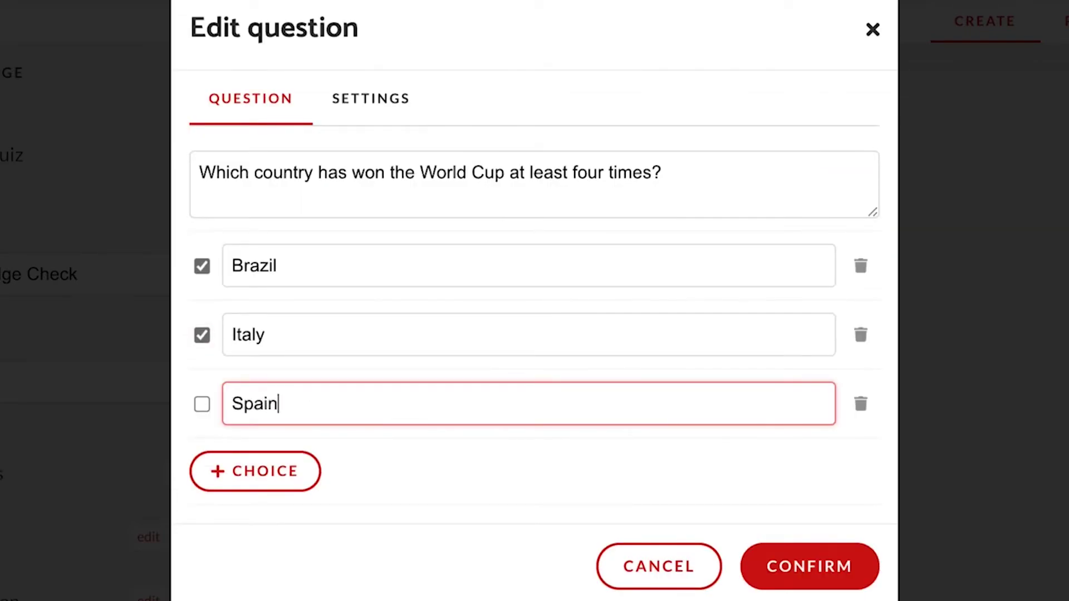
left_click(854, 573)
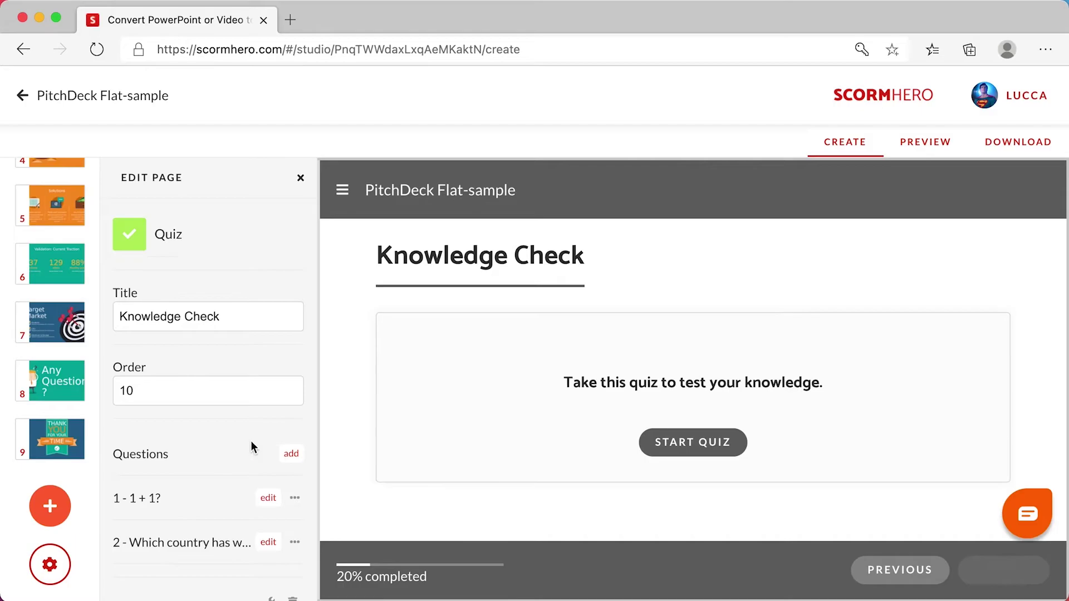
Enable Show correct answer and Randomize questions and set an 80% passing score.
scroll(248, 445, "down", 1)
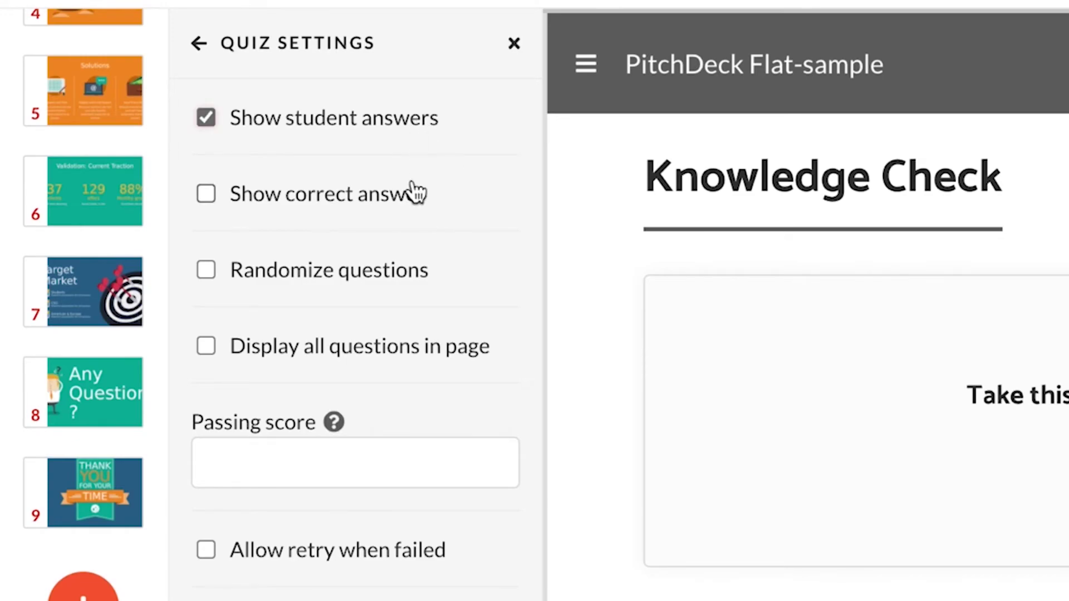
left_click(411, 200)
left_click(426, 276)
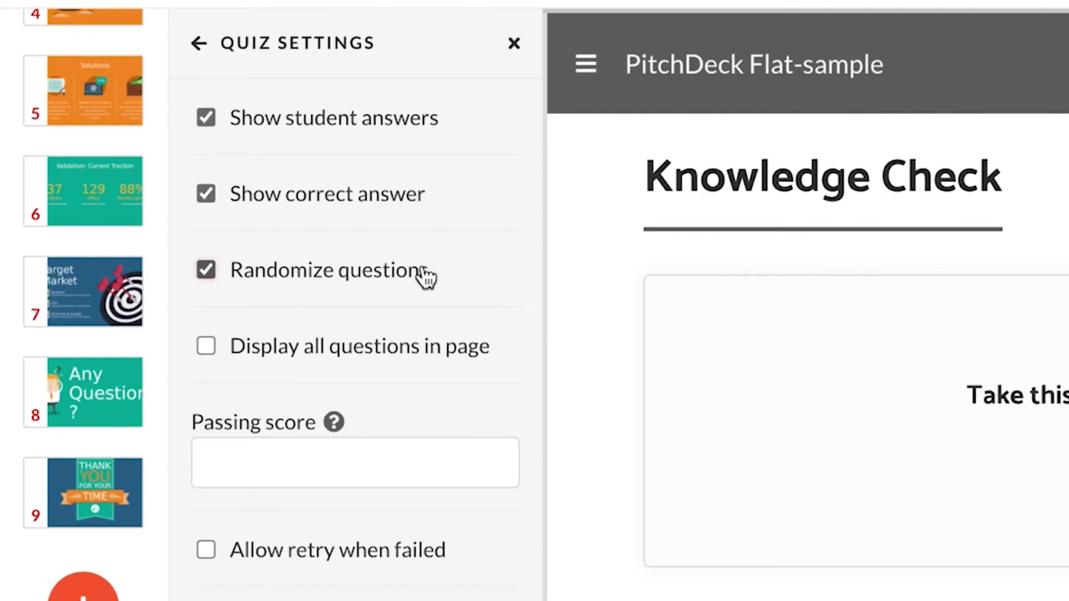
left_click(402, 455)
type("80")
left_click(200, 45)
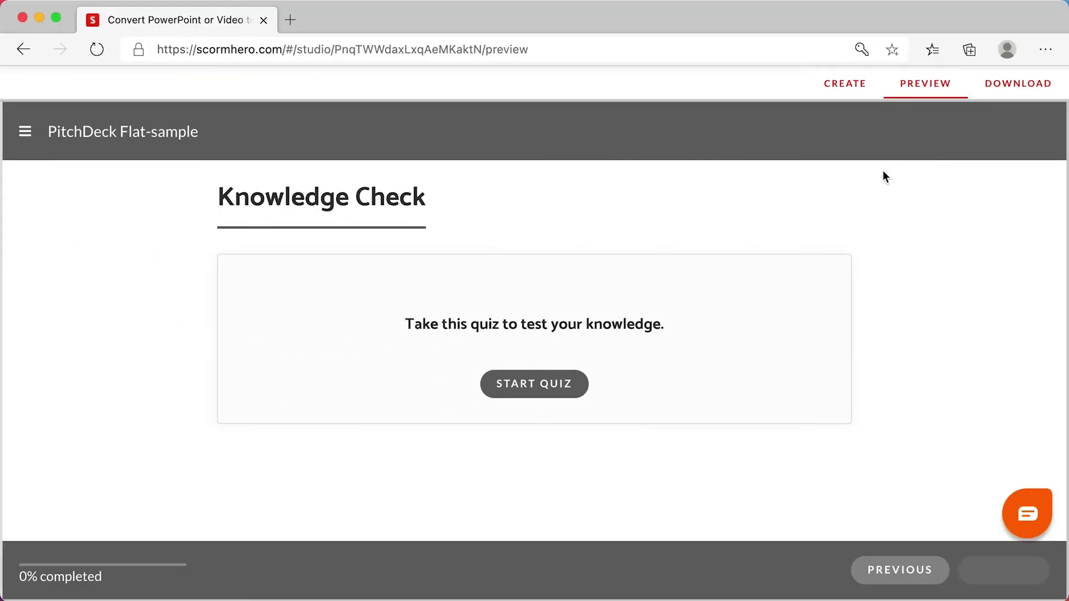
Start the quiz preview and answer the World Cup question with Brazil and Italy.
left_click(580, 392)
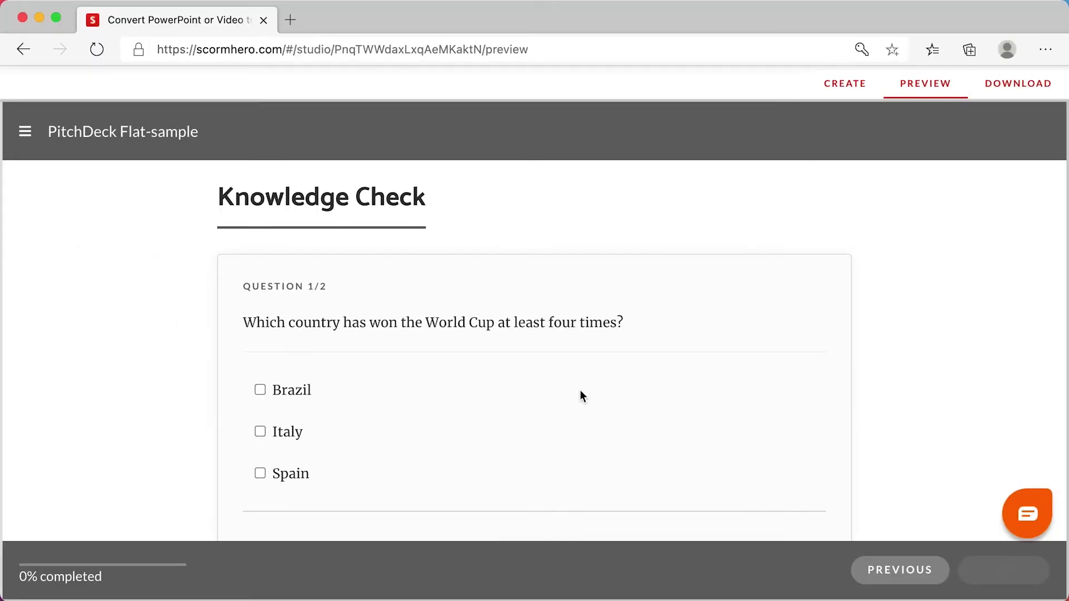
left_click(292, 390)
left_click(288, 433)
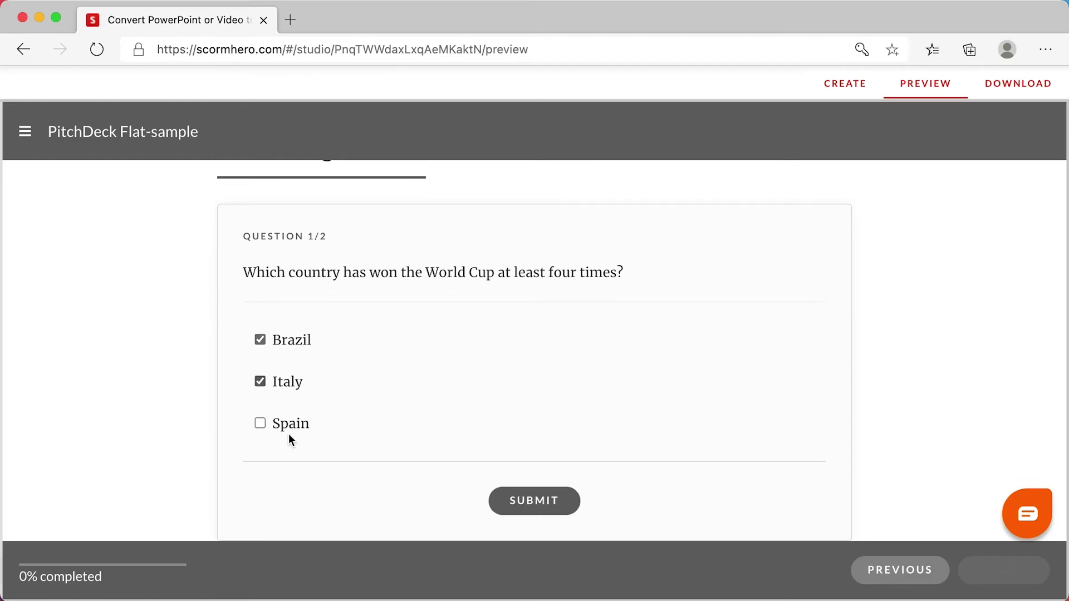
left_click(577, 510)
left_click(578, 511)
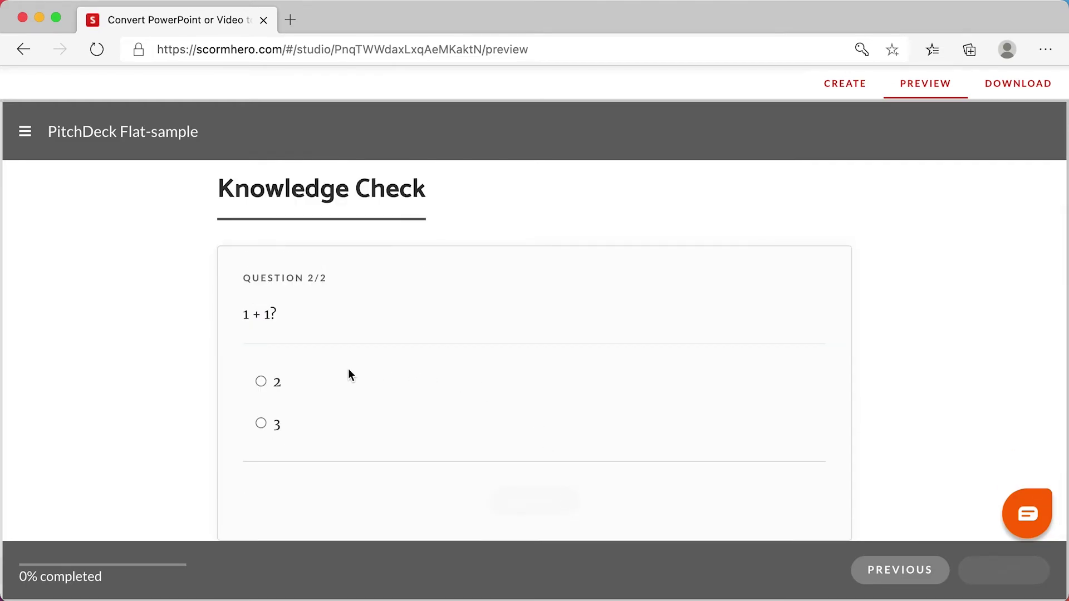
Answer 2 for '1 + 1?' and finish to reach the 100% results page.
left_click(262, 382)
left_click(568, 499)
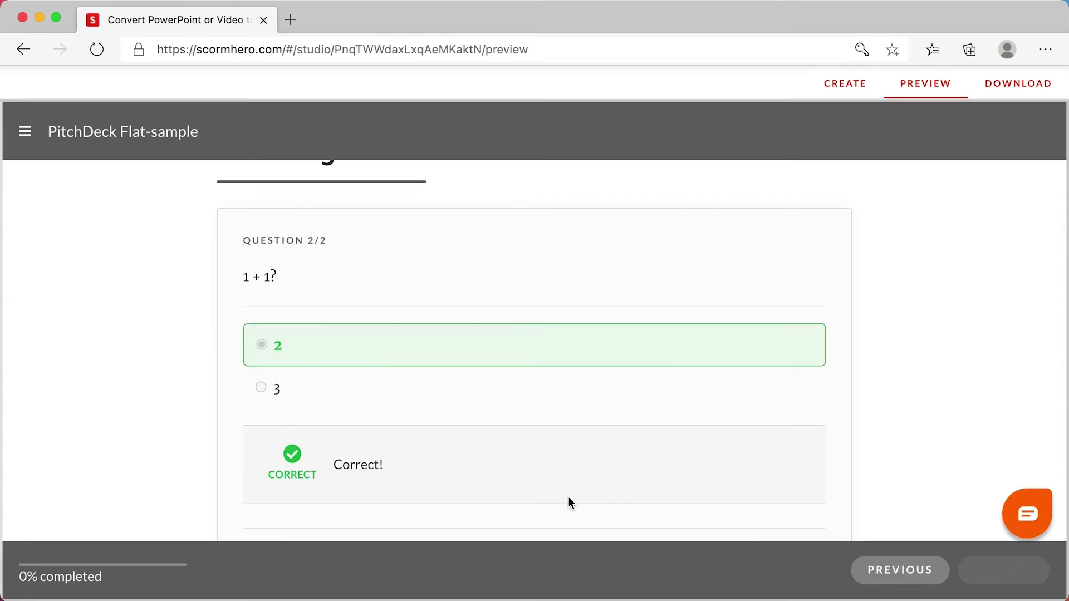
left_click(568, 502)
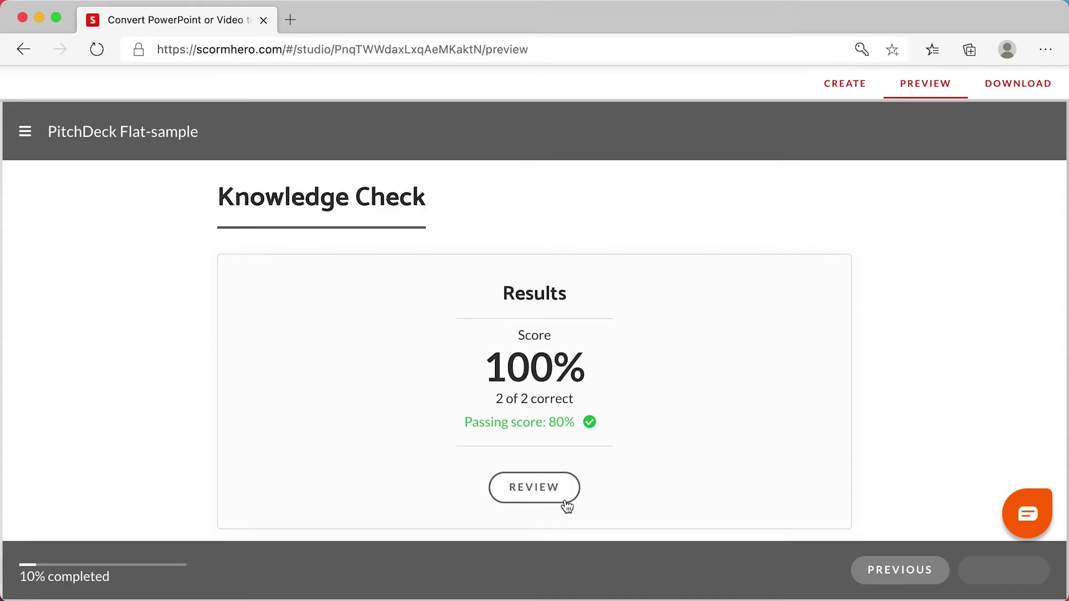